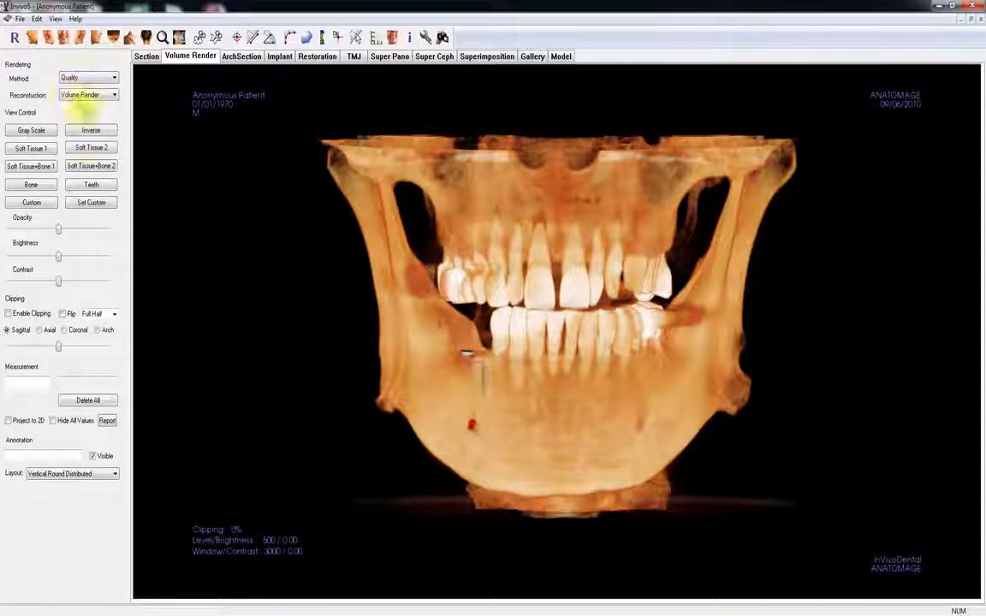
- Inspect the skull volume up close, then from the left, left oblique, right oblique and top preset views, ending in the front view
left_click_drag(264, 372, 264, 213, "ctrl")
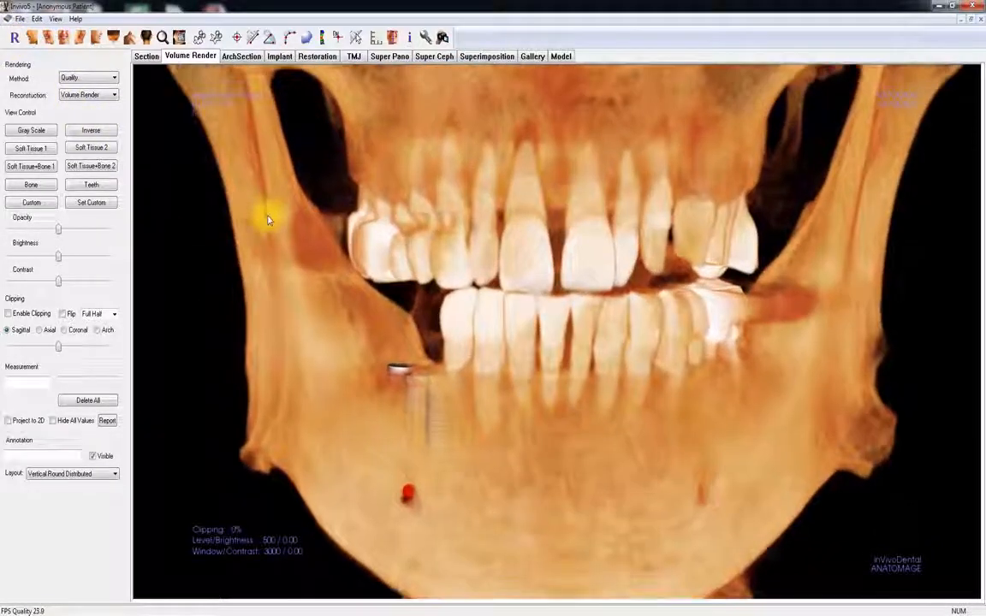
left_click(13, 37)
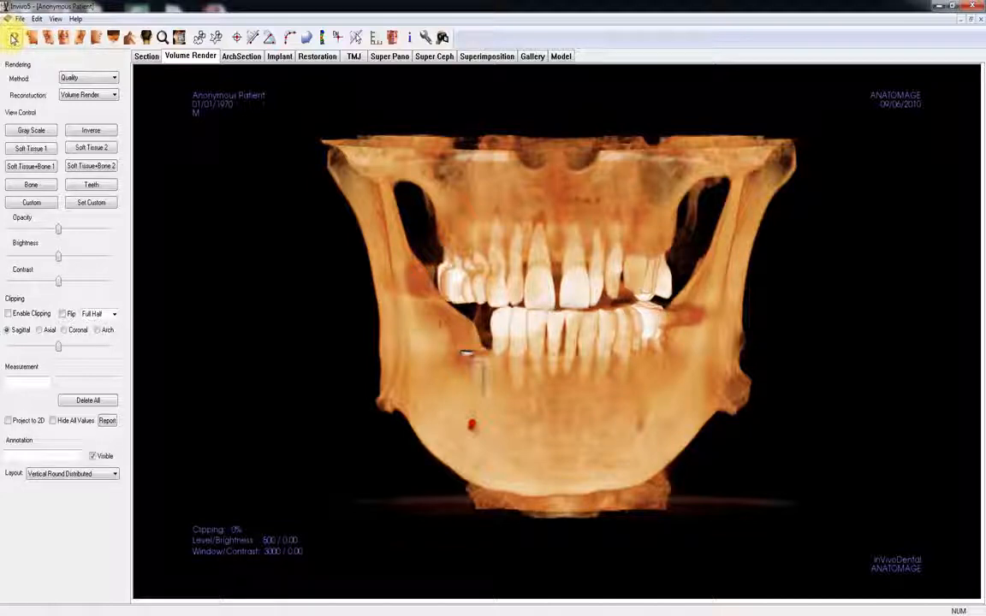
left_click(32, 38)
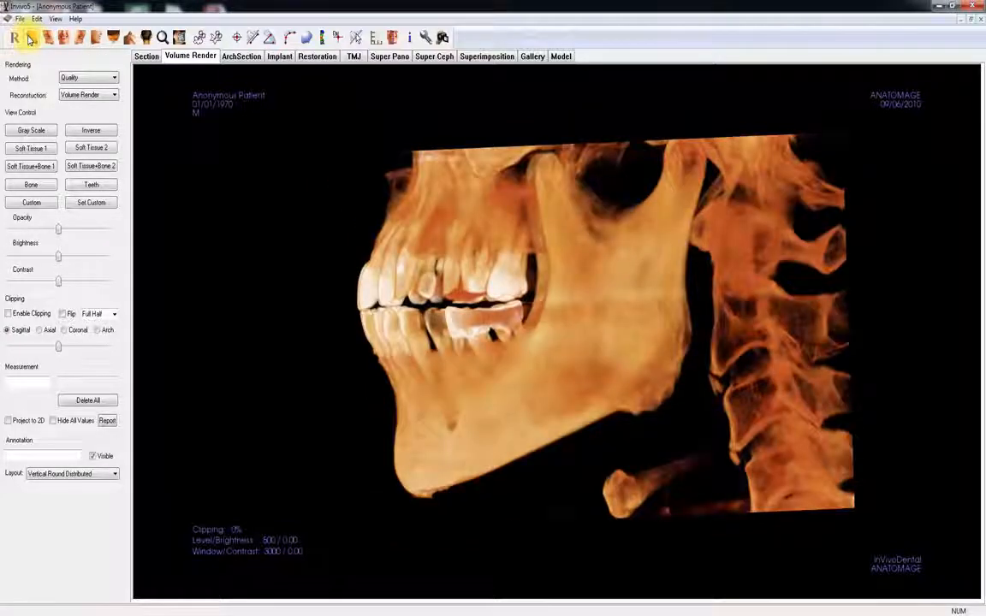
left_click(45, 38)
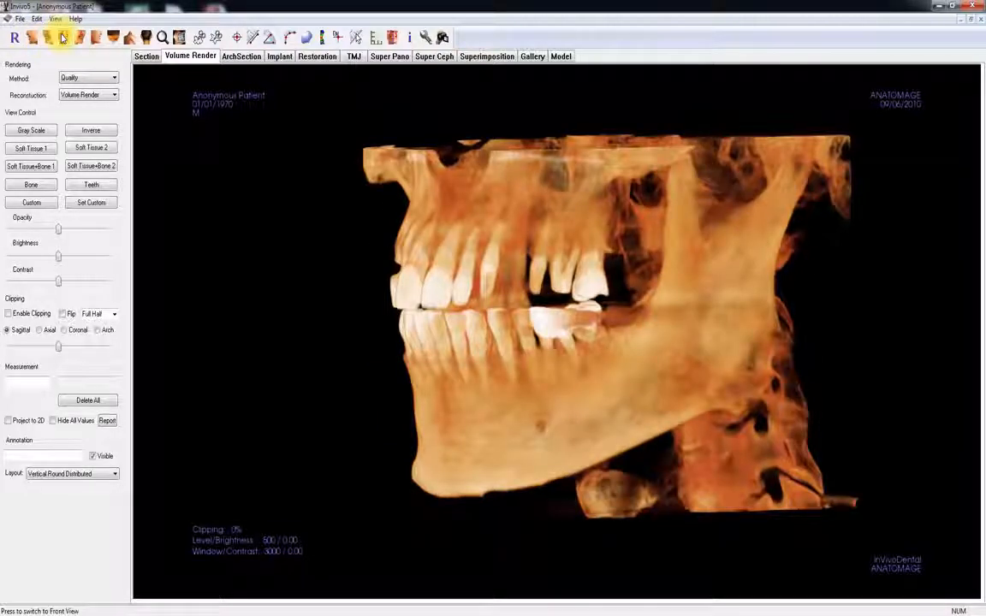
left_click(63, 38)
left_click(79, 38)
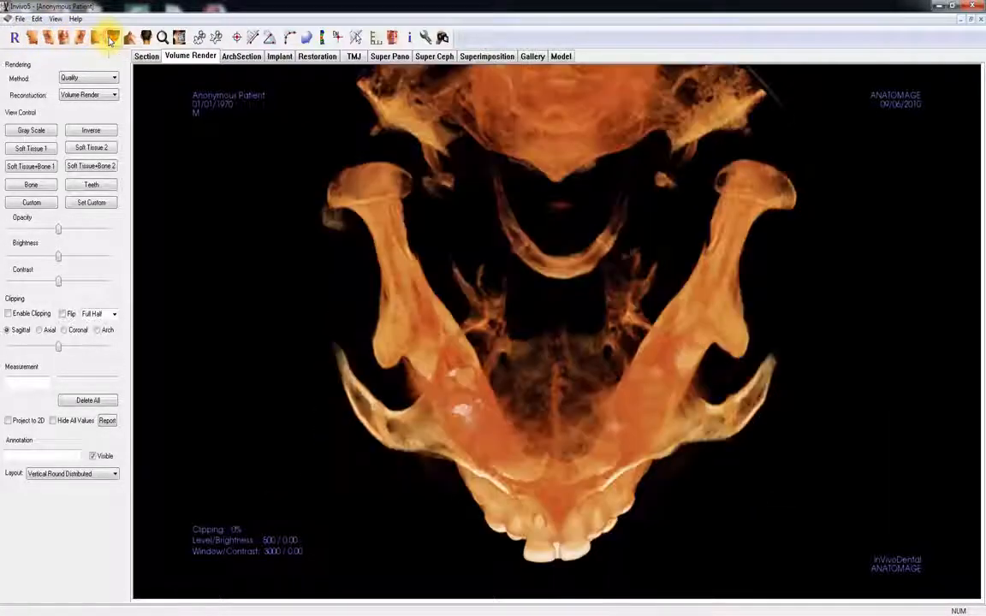
left_click(112, 37)
left_click(64, 39)
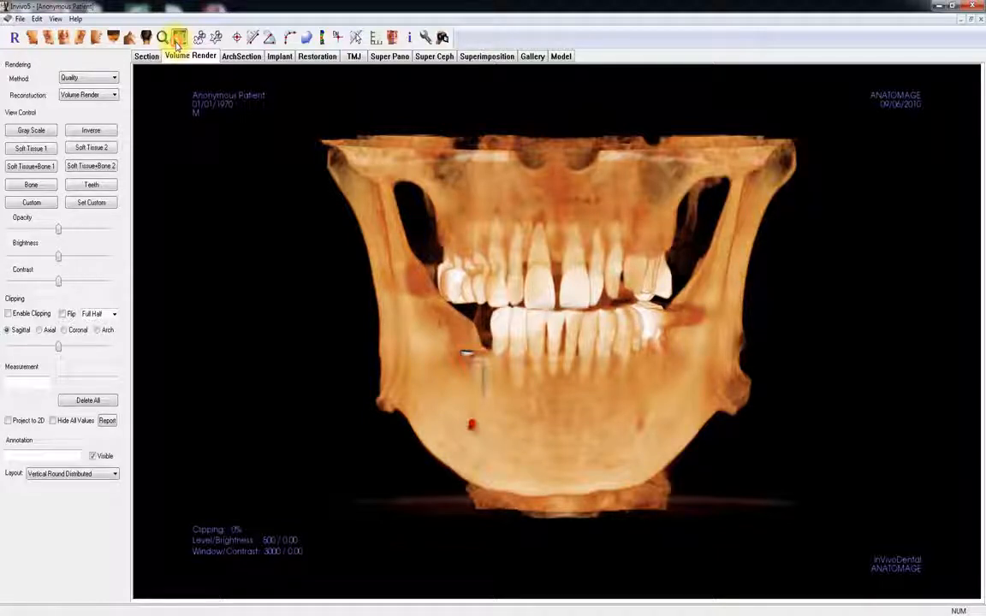
- Examine successive cross-sections through the implant site in the lower right jaw with the slice view window, then close it
left_click(481, 388)
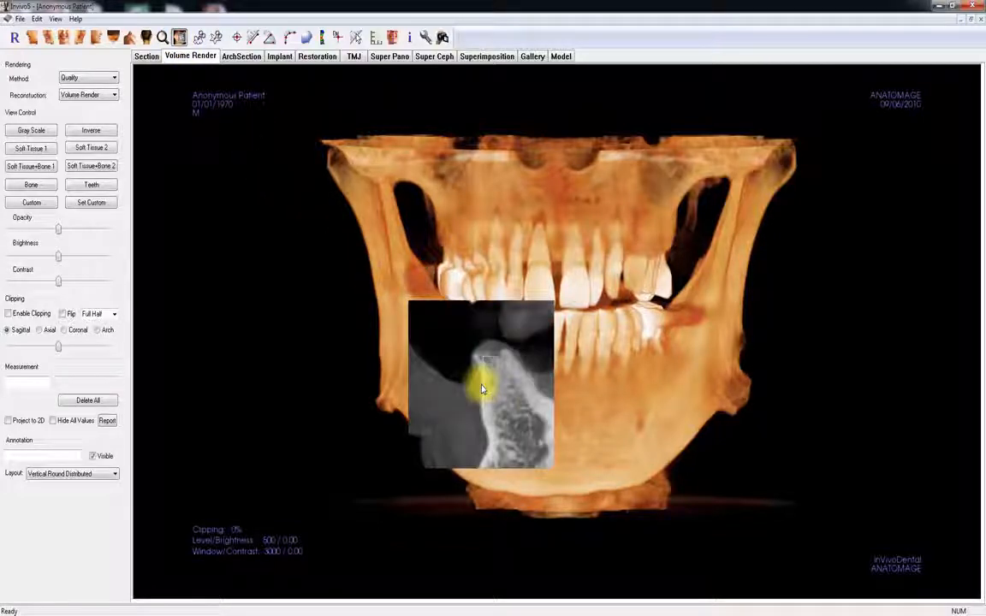
scroll(481, 388, "down", 4)
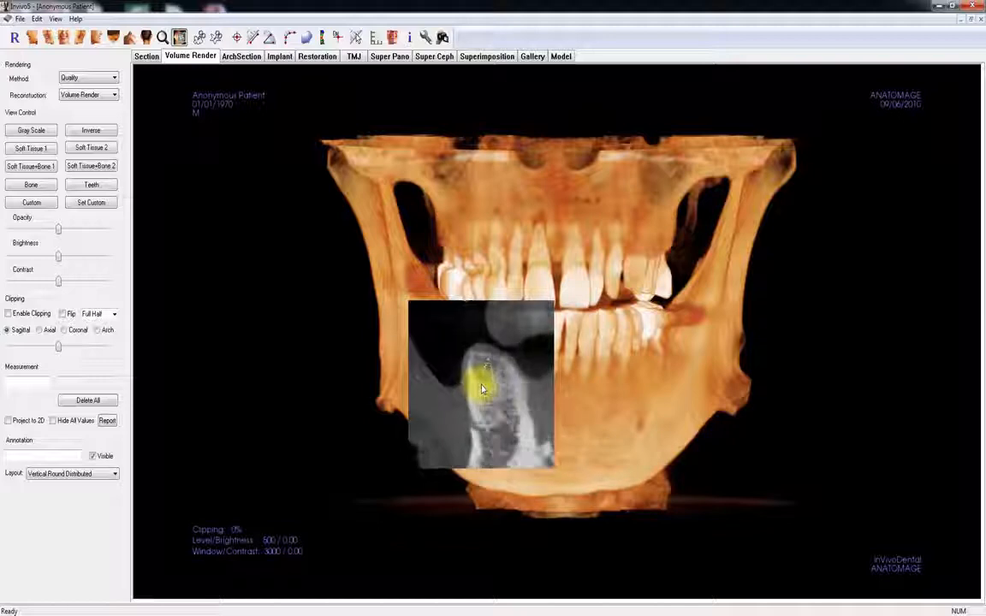
scroll(481, 389, "down", 6)
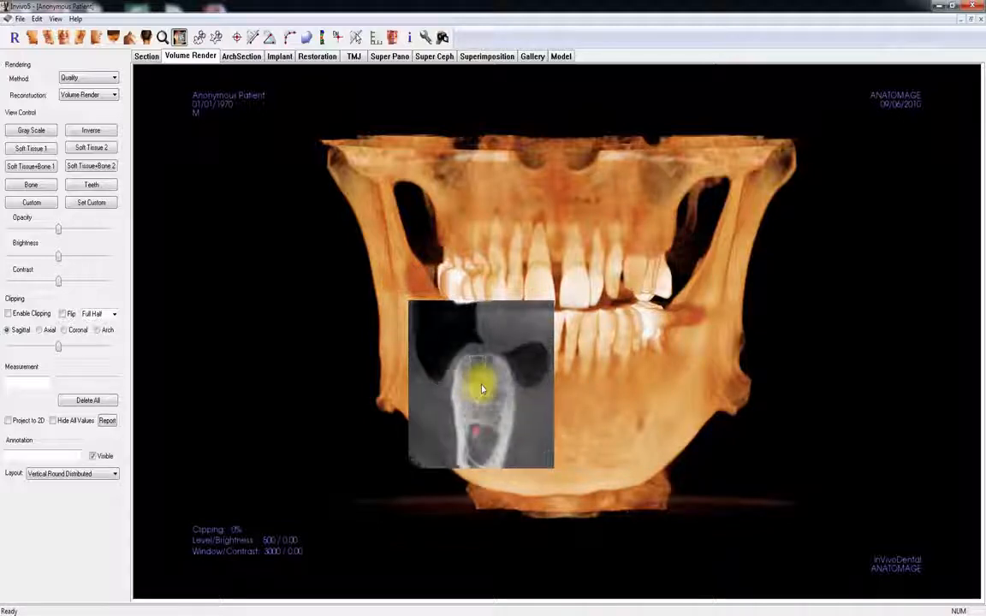
scroll(481, 389, "down", 6)
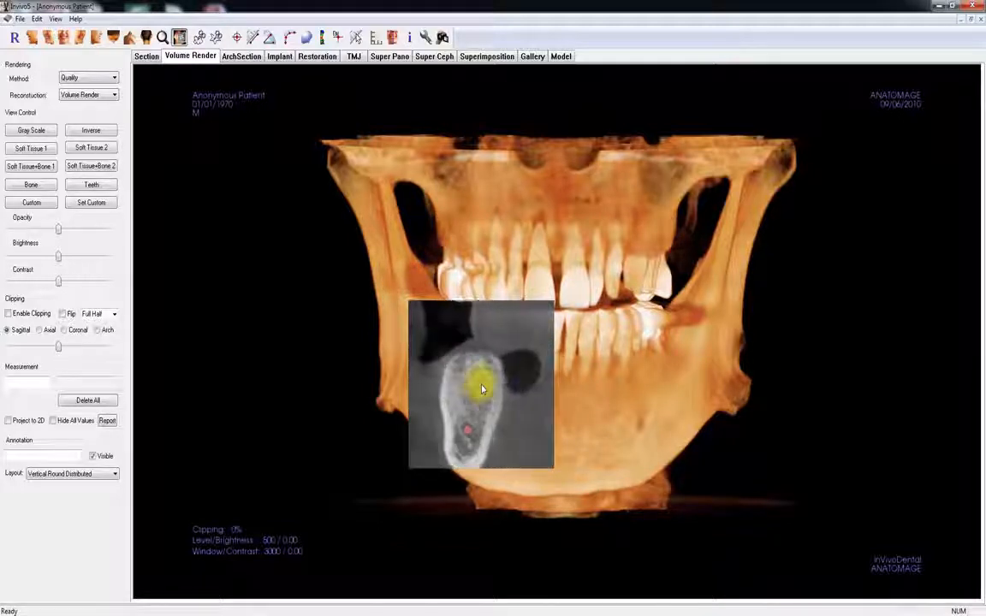
scroll(481, 389, "down", 6)
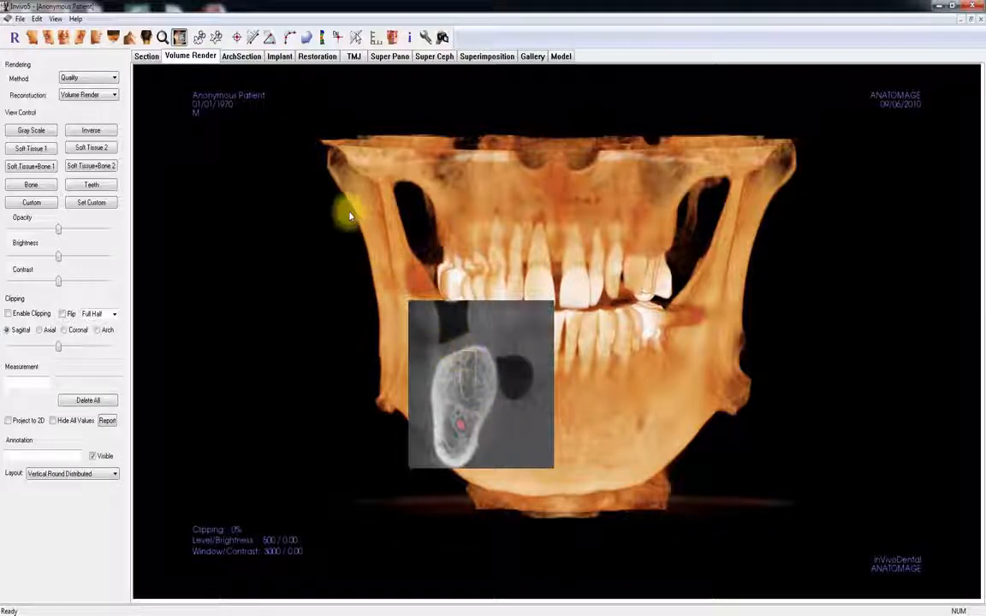
left_click(177, 36)
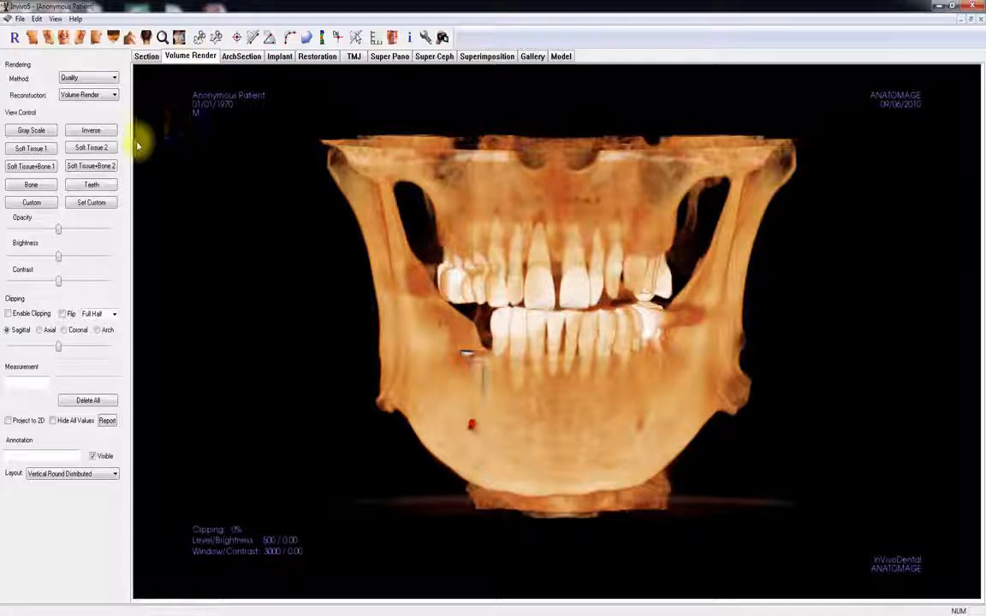
- Enable flipped coronal clipping on the volume and set the clipping depth to 57%
left_click(17, 314)
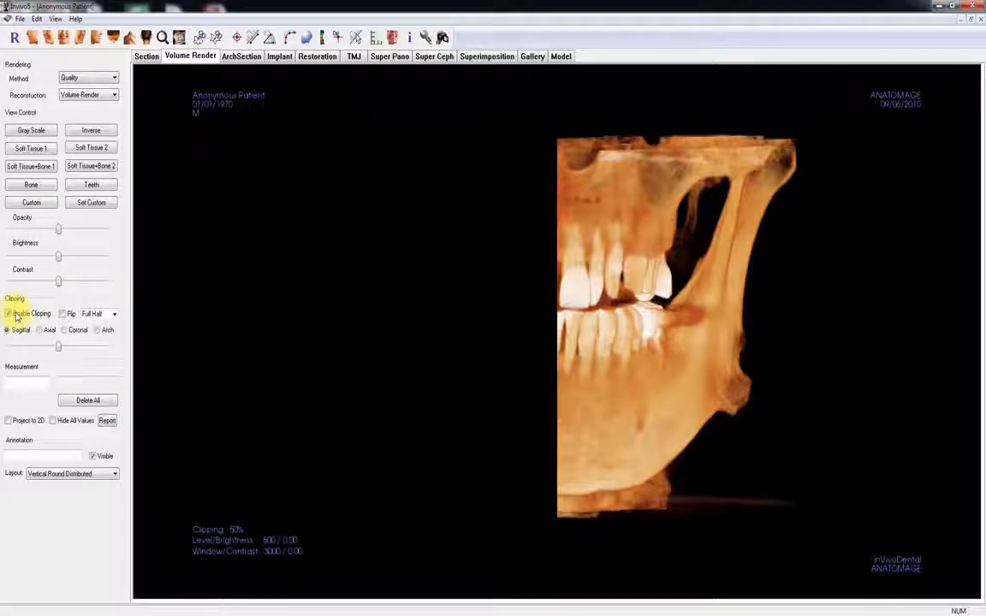
left_click(62, 334)
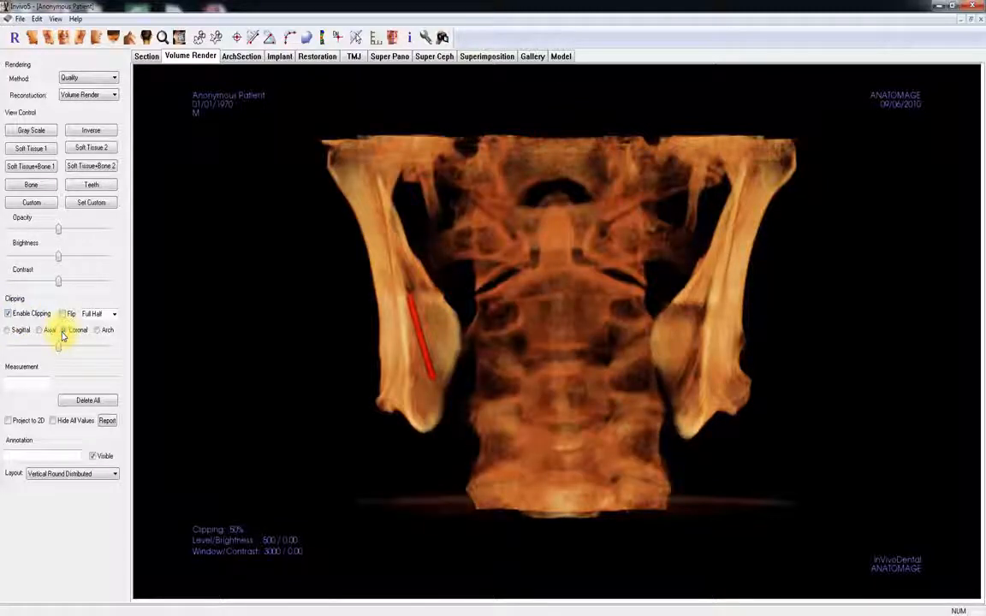
left_click(64, 315)
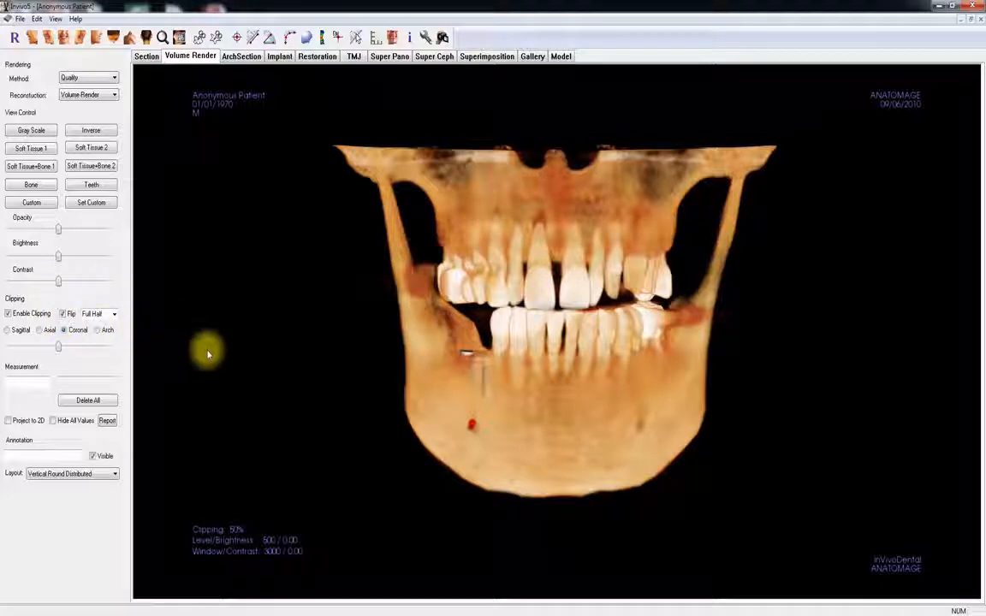
scroll(227, 355, "down", 2)
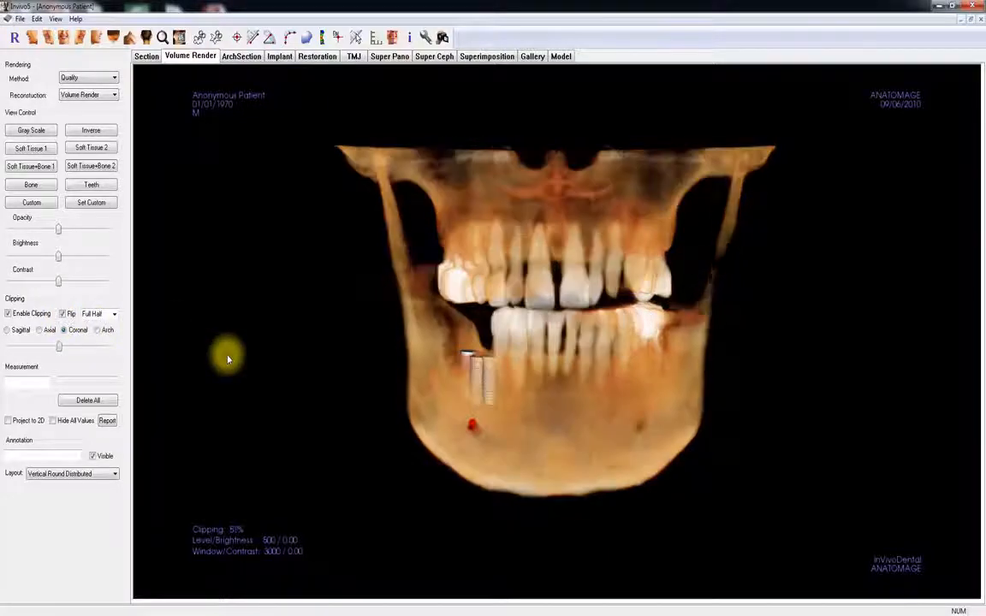
scroll(226, 355, "down", 5)
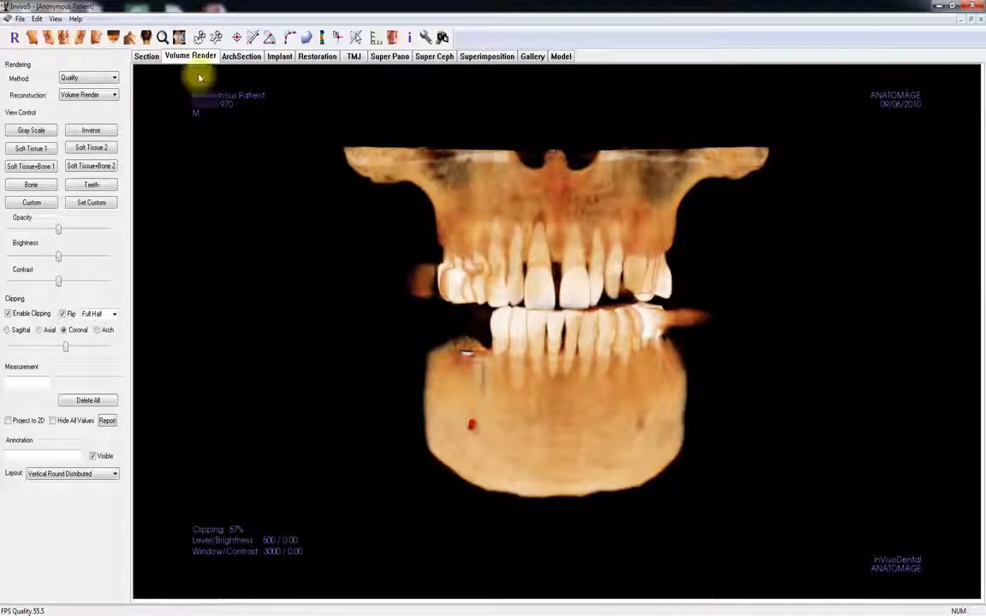
- Cut away the scatter artifact beside the patient's lower left molar with a freehand sculpting outline
left_click(198, 37)
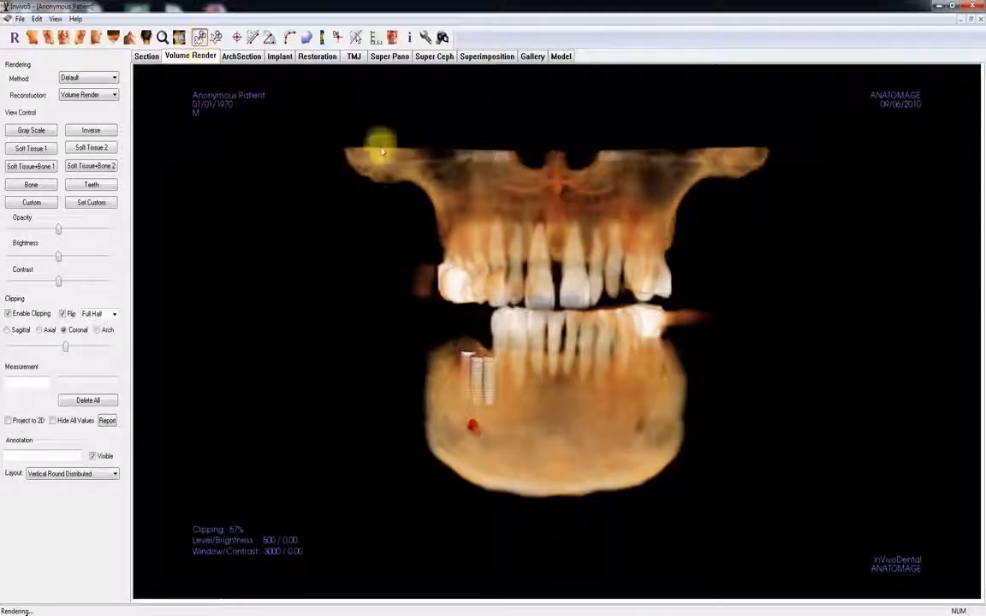
left_click(726, 302)
left_click(666, 330)
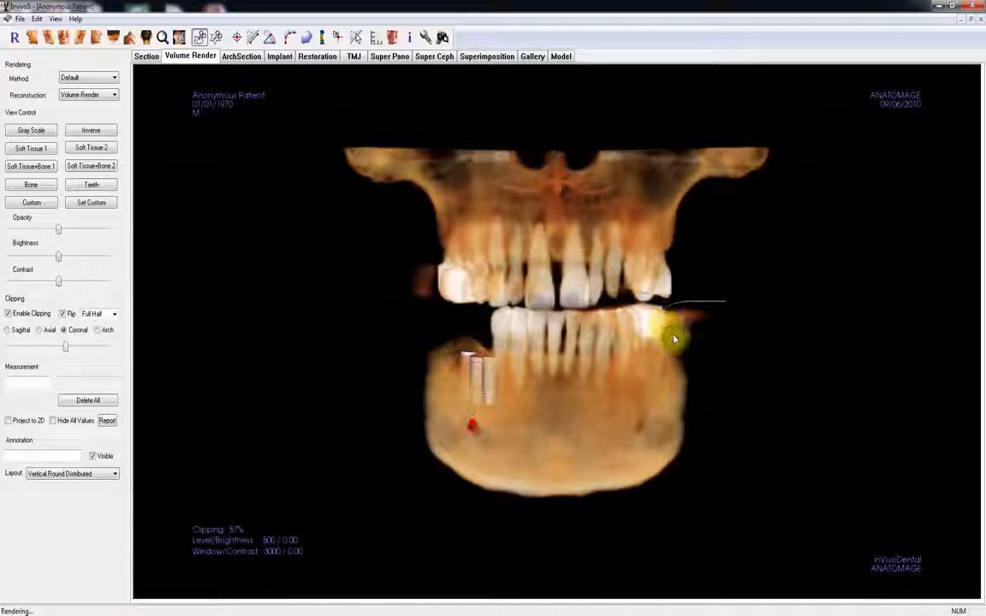
double_click(727, 350)
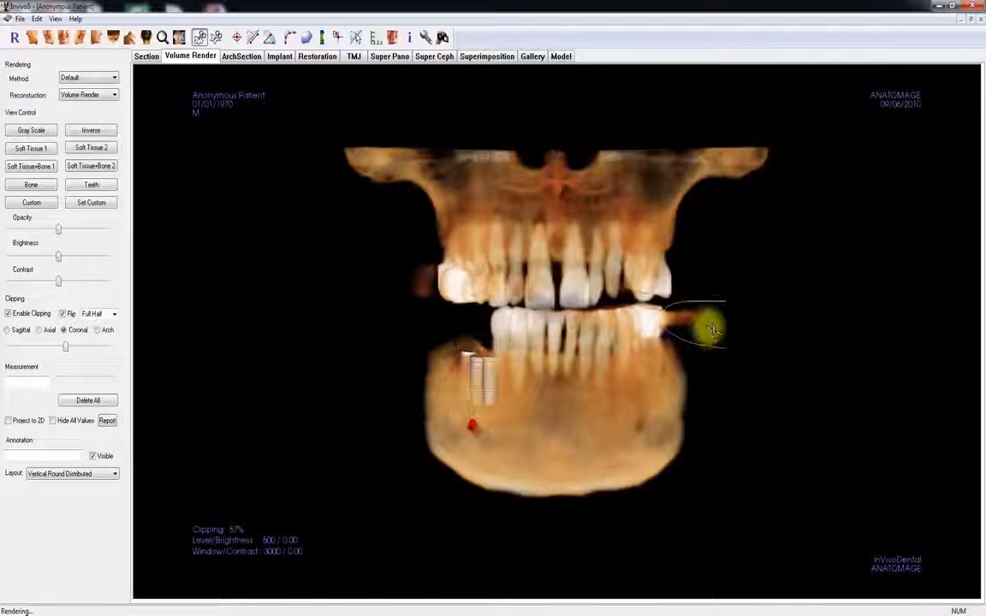
left_click(703, 325)
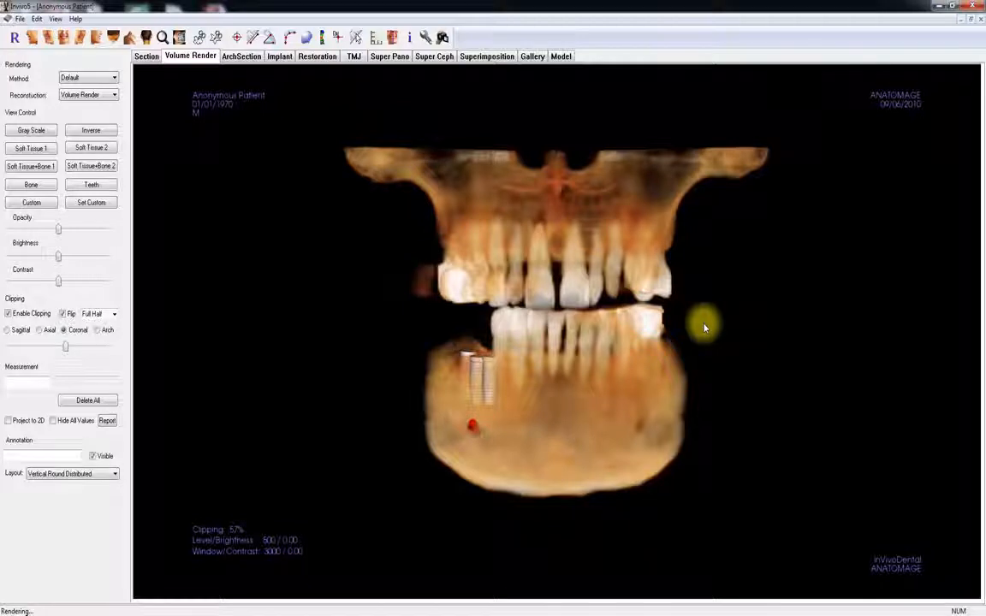
- Set the coronal clipping to 53% and sculpt away the remaining scatter beside the lower left molar
scroll(704, 327, "down", 3)
scroll(704, 327, "down", 1)
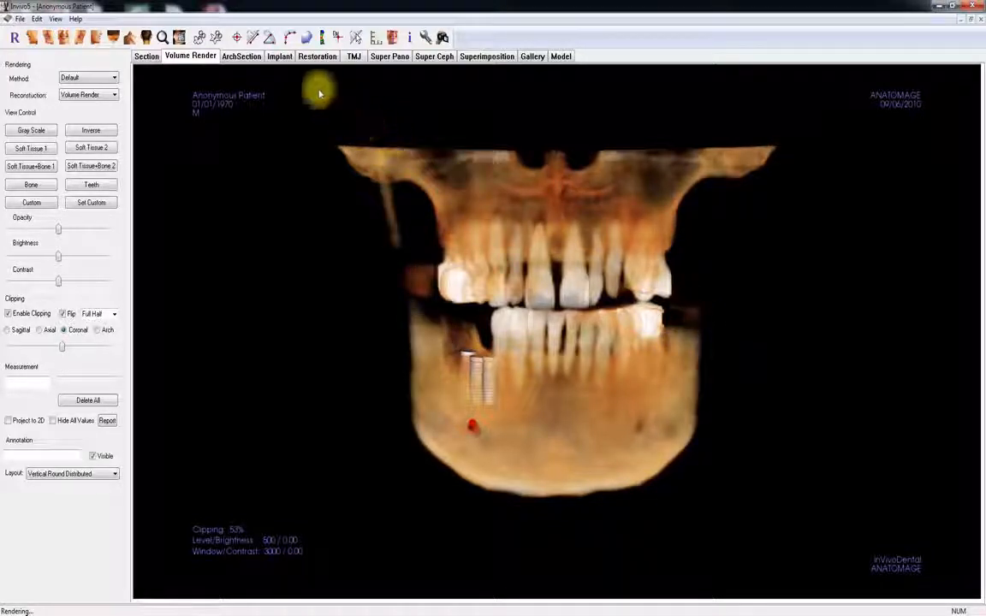
left_click(202, 36)
mouse_move(706, 302)
left_mouse_down()
mouse_move(670, 301)
mouse_move(671, 315)
mouse_move(704, 331)
mouse_move(715, 315)
left_mouse_up()
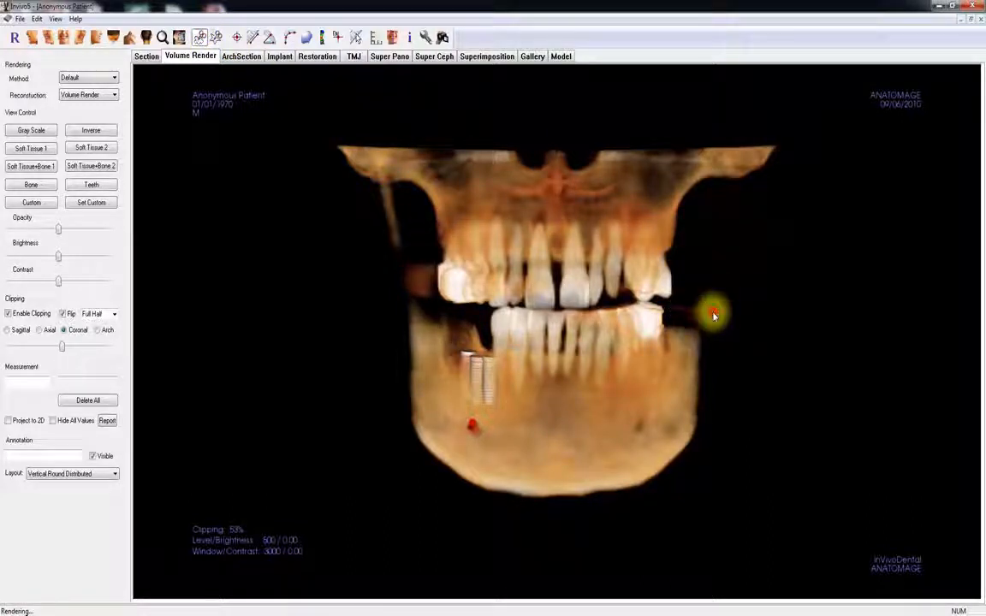
- Reduce the coronal clipping to 48% to check around the molar, then turn clipping off
scroll(713, 316, "down", 3)
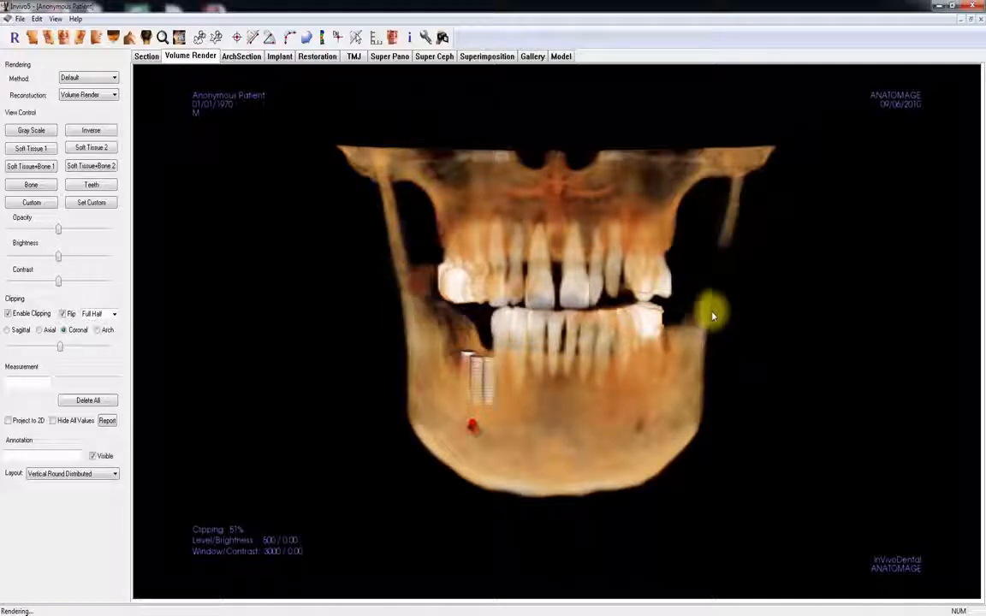
scroll(713, 315, "down", 4)
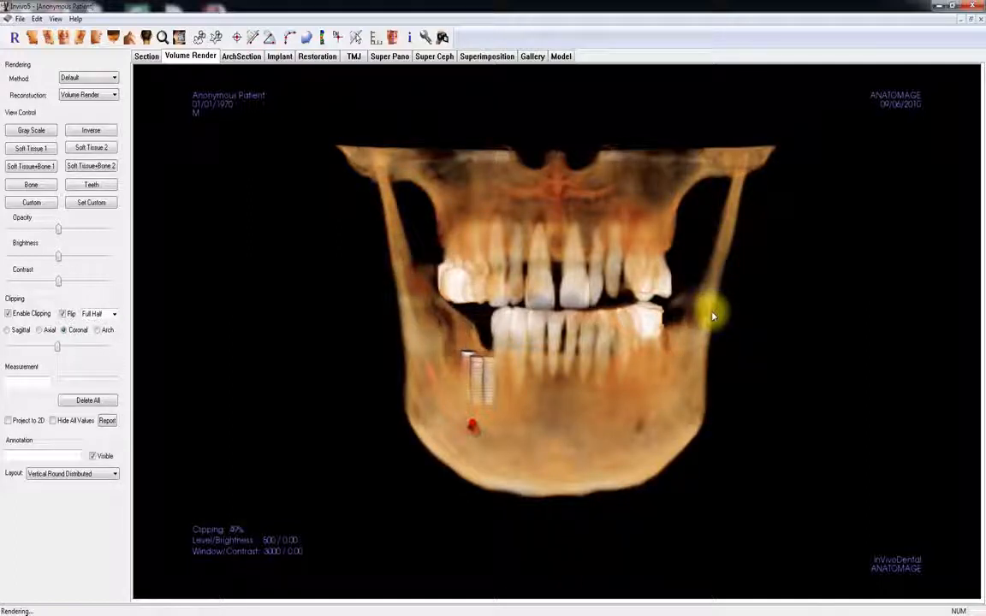
scroll(712, 316, "down", 1)
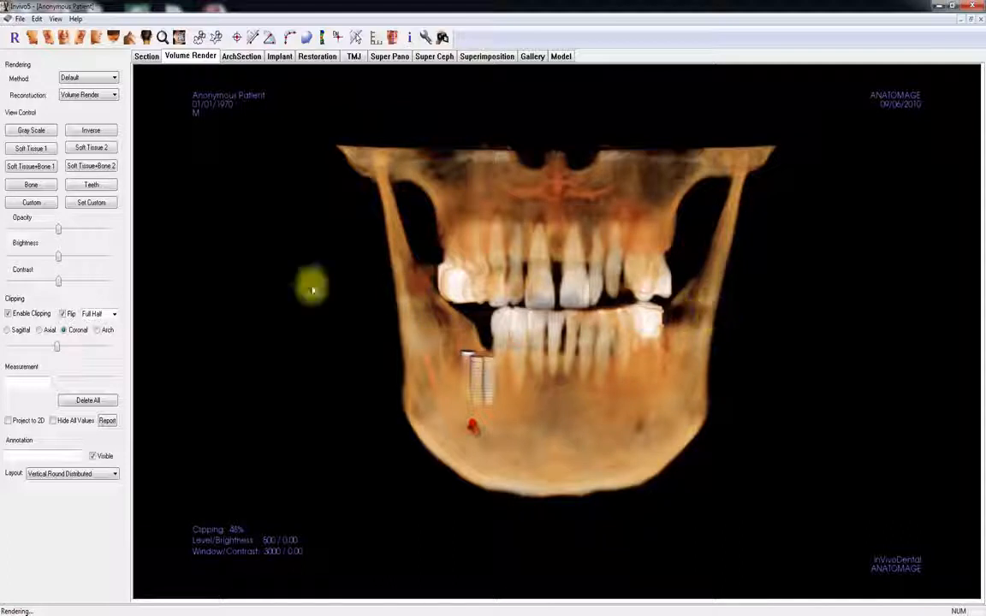
left_click(10, 314)
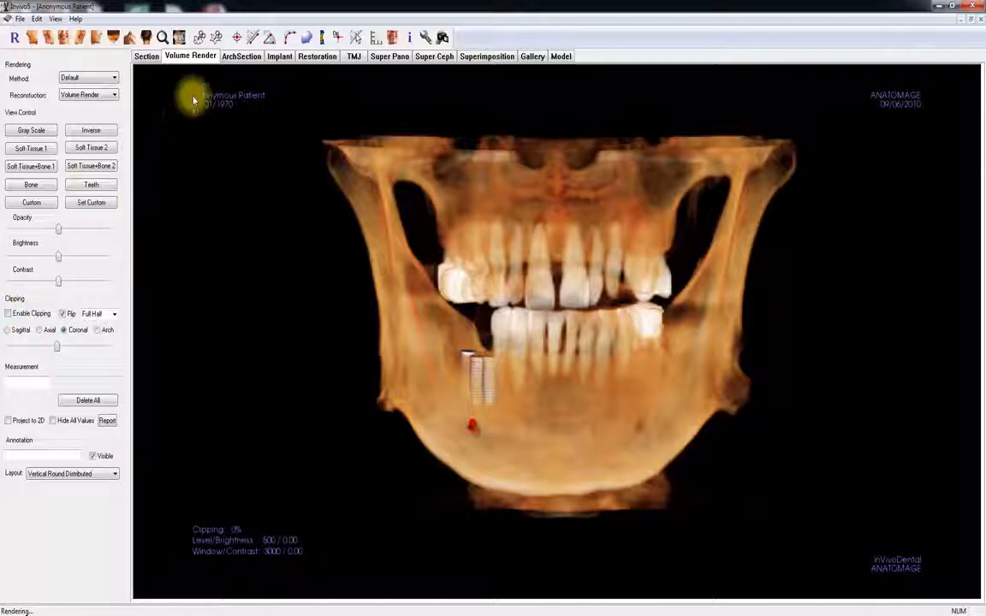
- Outline the cervical spine with freehand sculpting points in the vertical view, passing behind both condyles, and cut that region away
left_click(218, 40)
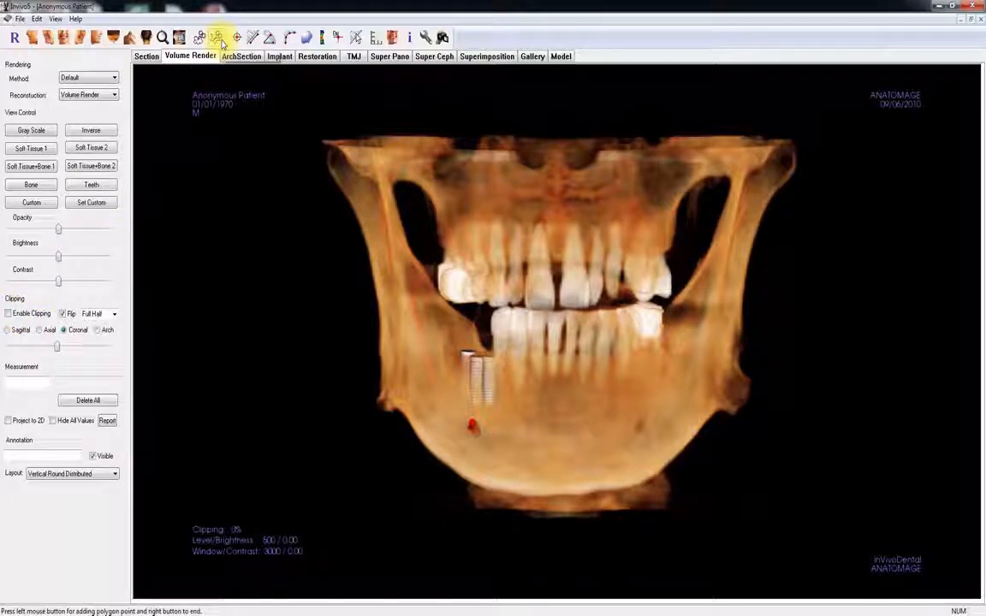
left_click(114, 39)
left_click_drag(223, 171, 247, 284)
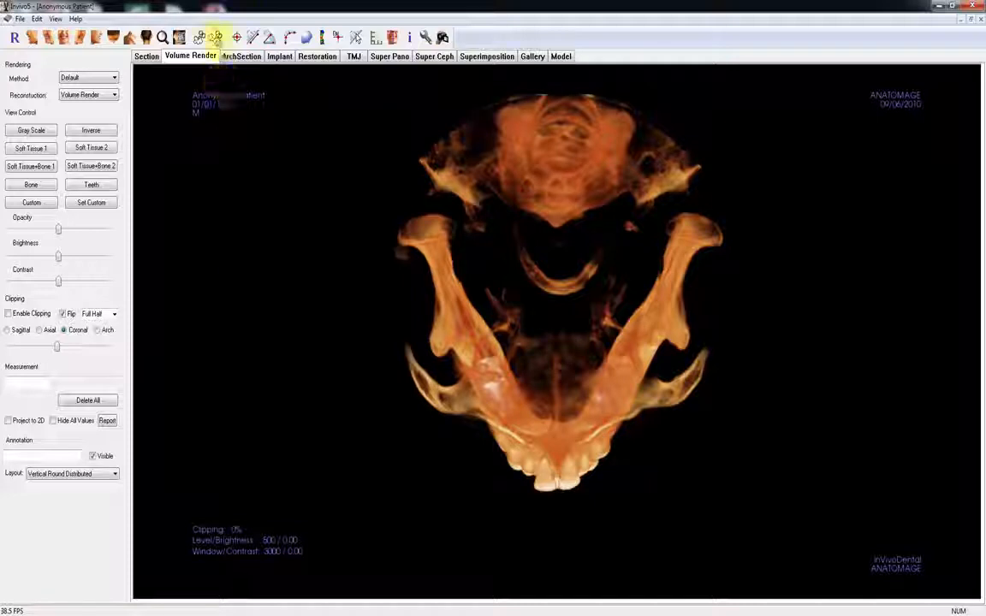
left_click(216, 37)
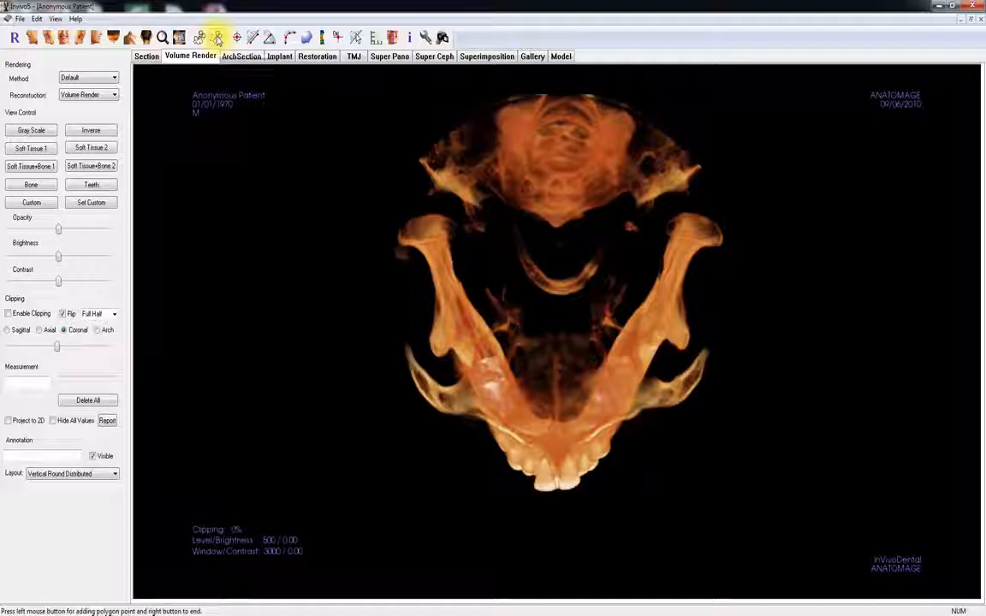
left_click(390, 164)
left_click(434, 202)
left_click(463, 223)
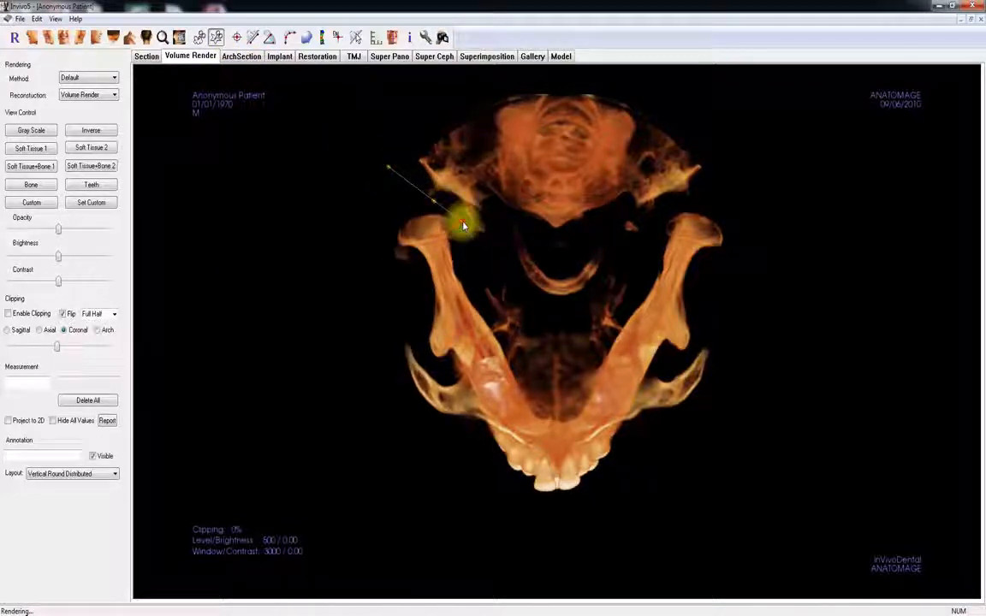
left_click(475, 263)
left_click(532, 301)
left_click(566, 313)
left_click(606, 274)
left_click(642, 254)
left_click(665, 202)
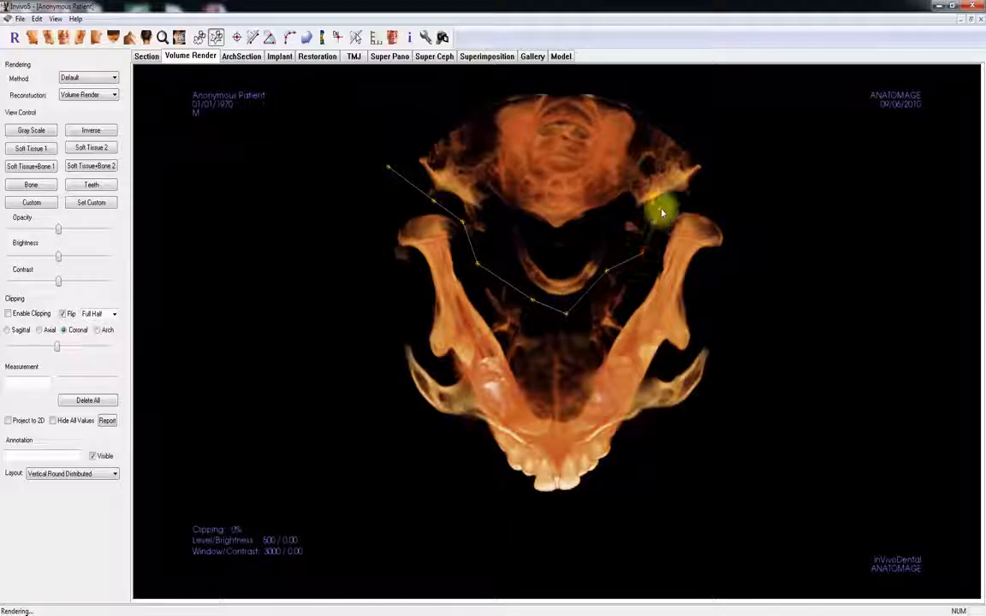
left_click(758, 192)
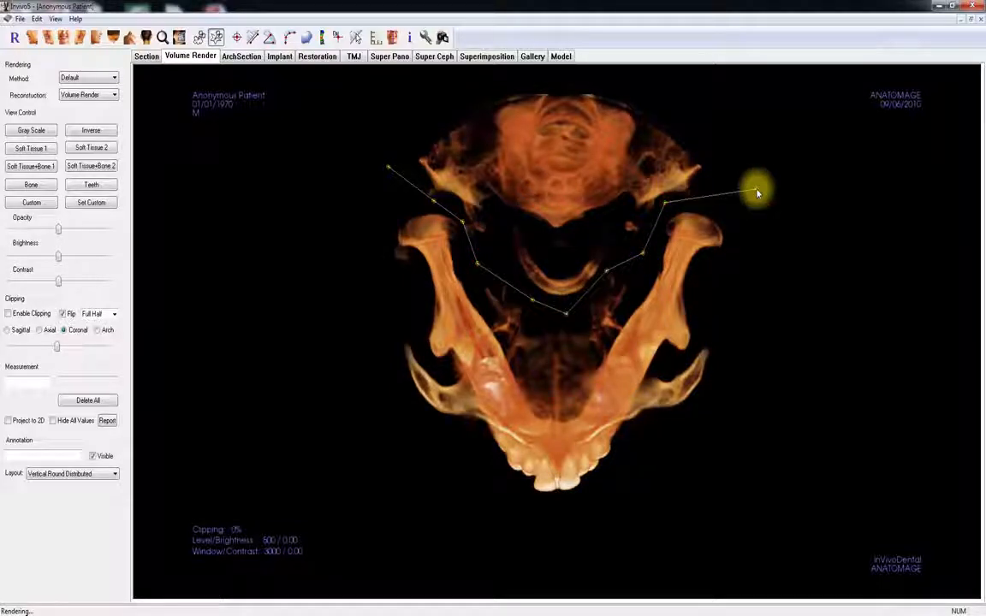
right_click(812, 209)
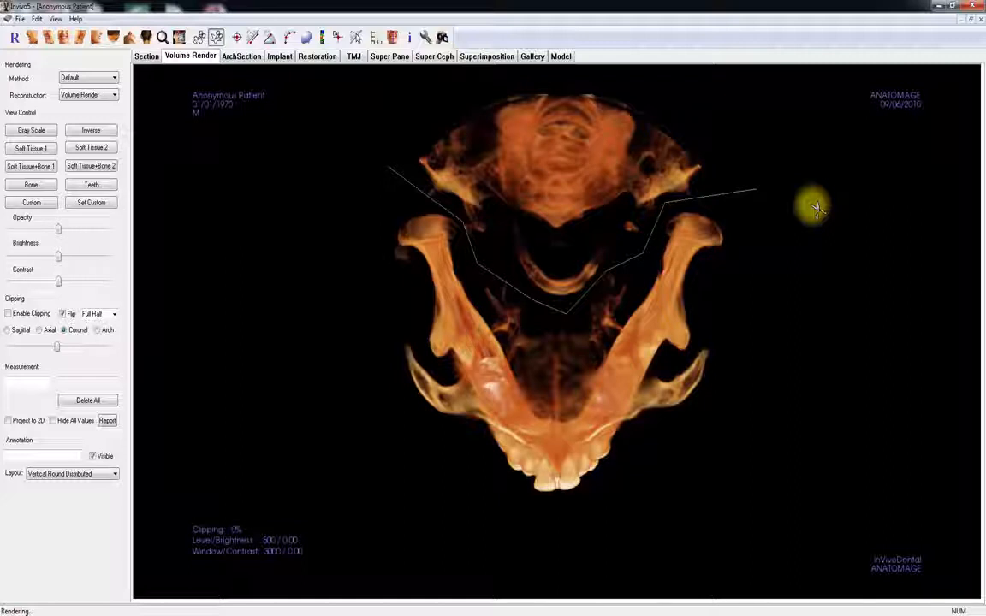
left_click(619, 180)
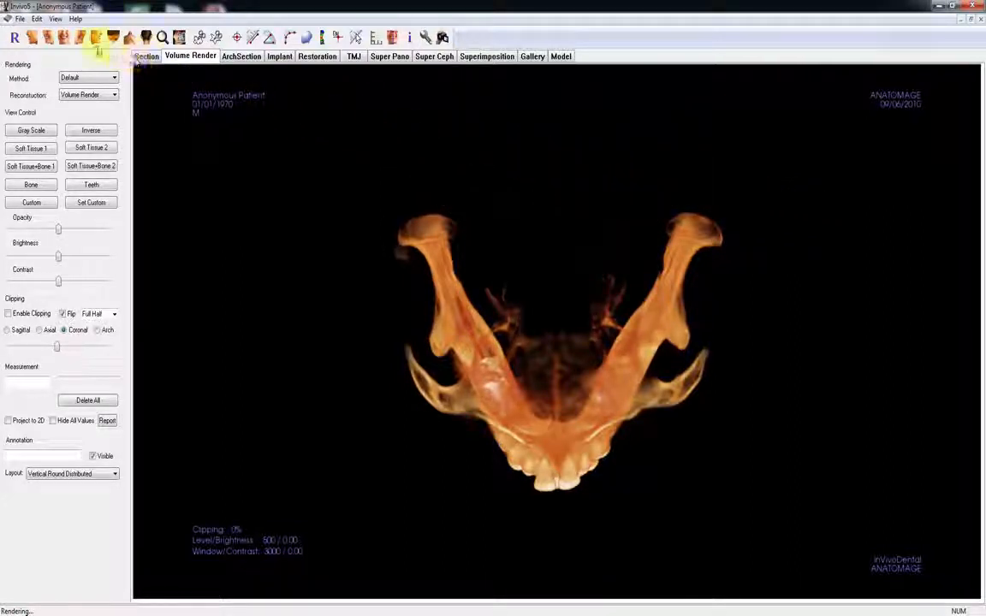
- Show the sculpted volume from the front and check which undo and redo commands are available
left_click(71, 39)
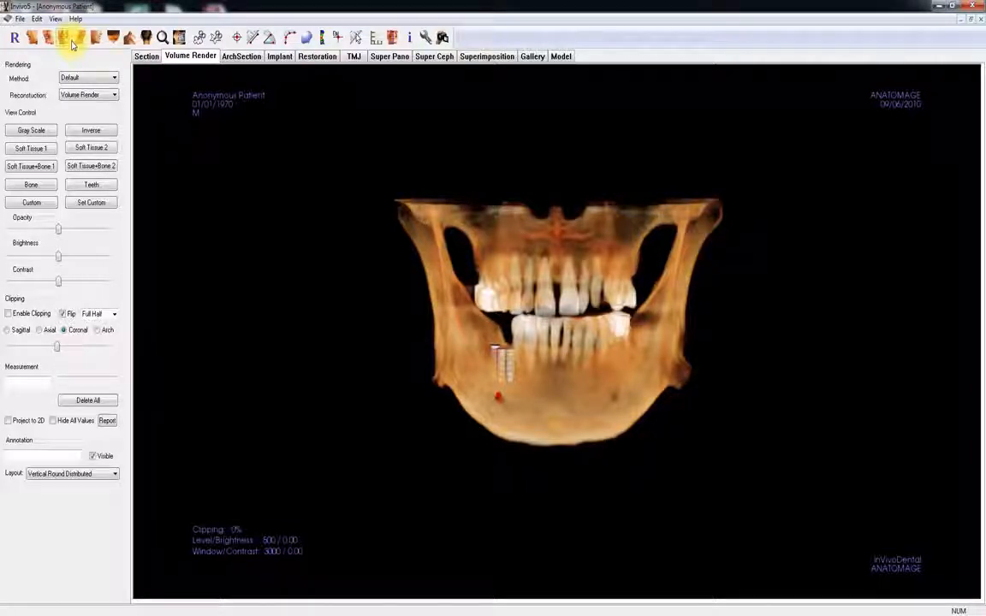
left_click(36, 19)
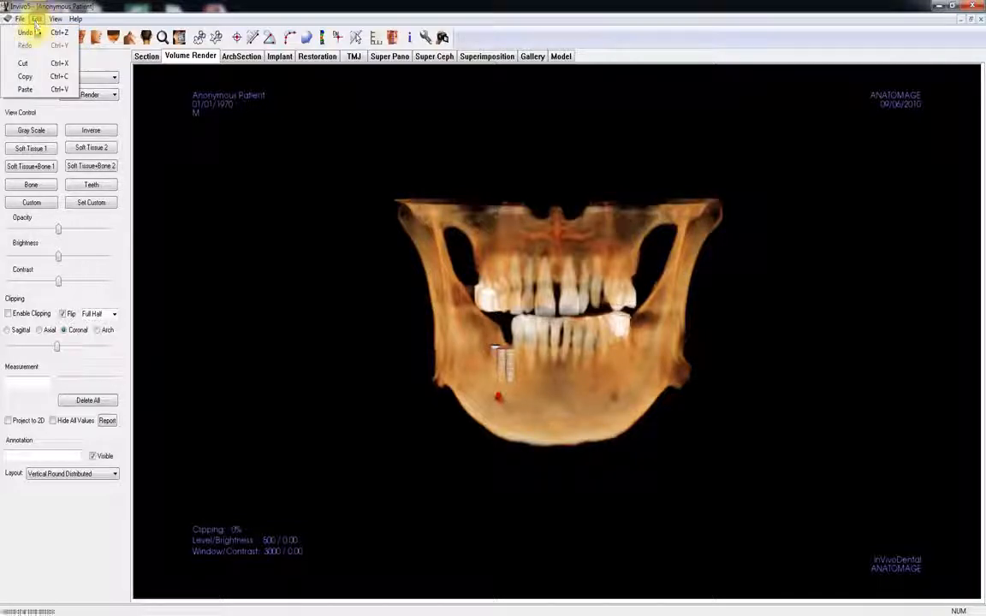
left_click(37, 22)
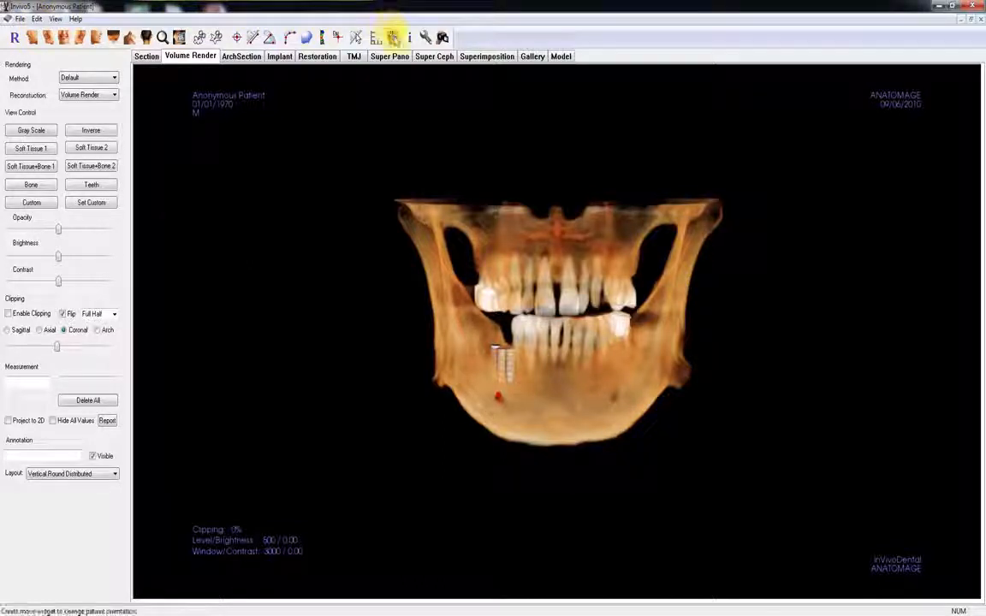
- Reorient the patient in the sagittal view, rotating the skull until the occlusal plane lies level with the horizontal reference line
left_click(393, 38)
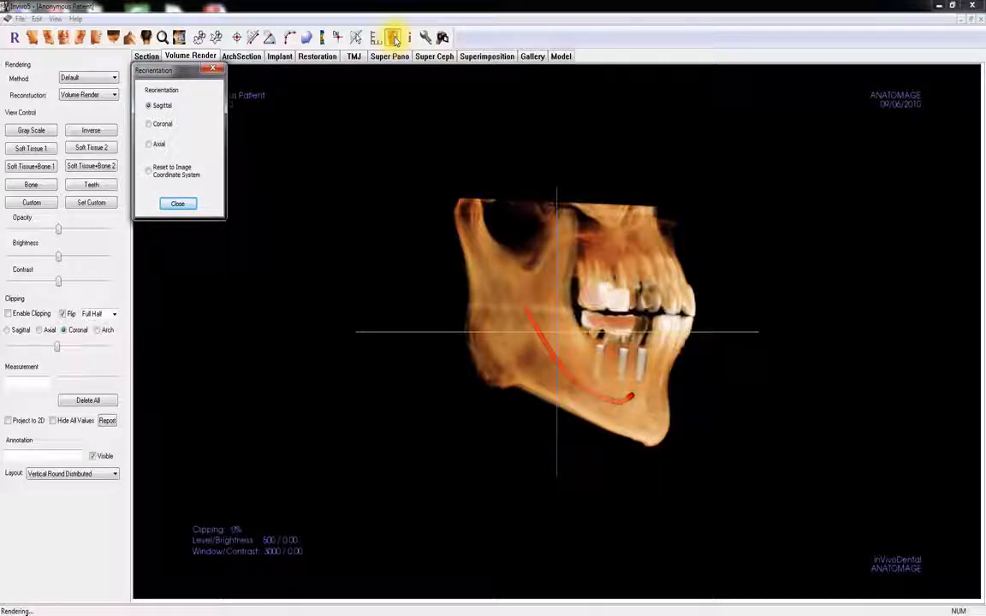
left_click(394, 38)
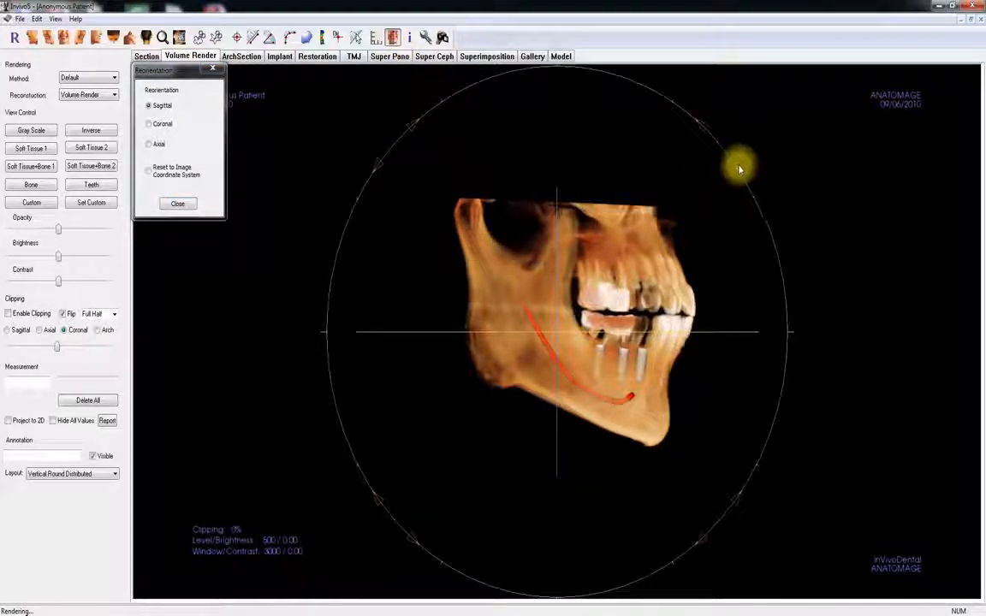
left_click_drag(739, 169, 734, 153)
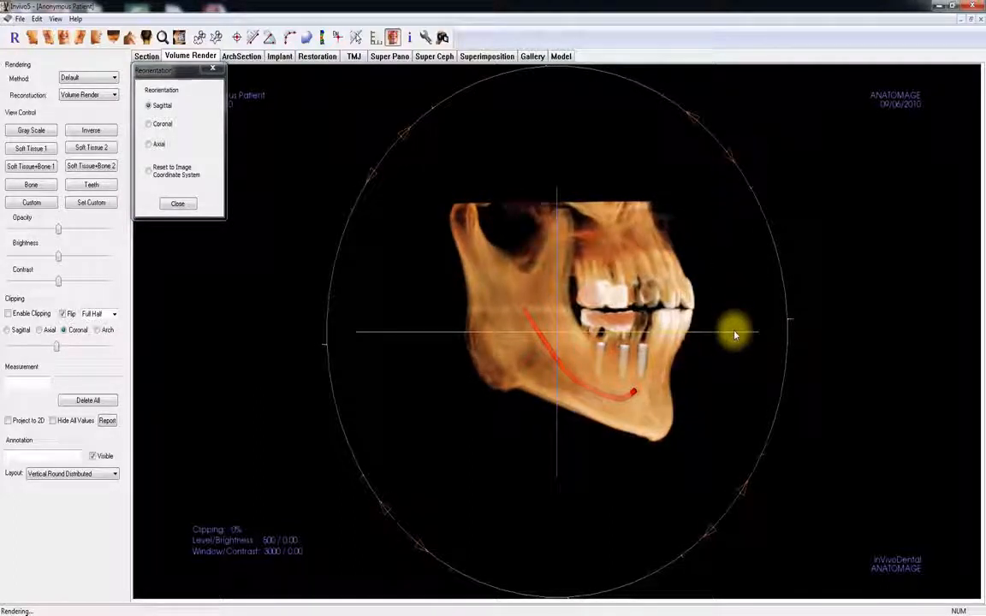
left_click_drag(736, 332, 737, 308)
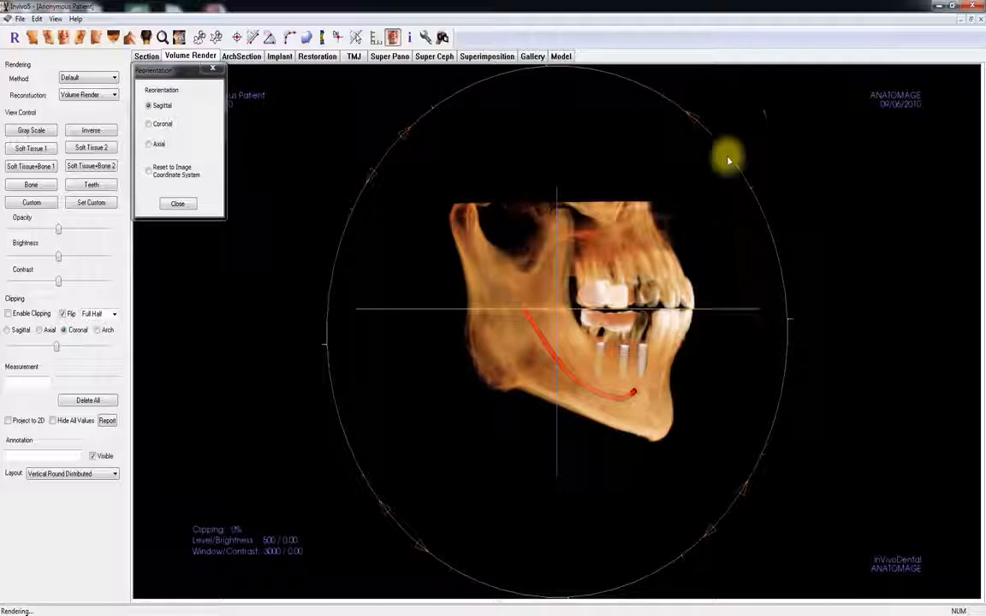
left_click_drag(728, 158, 728, 157)
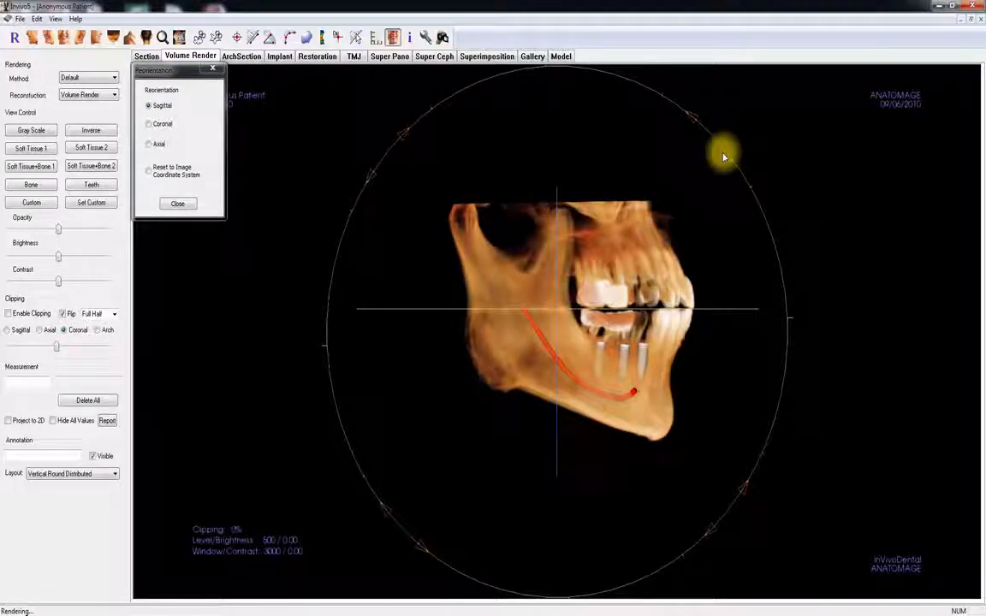
- Check the patient's orientation in the coronal and axial views, and finish the reorientation
left_click(158, 126)
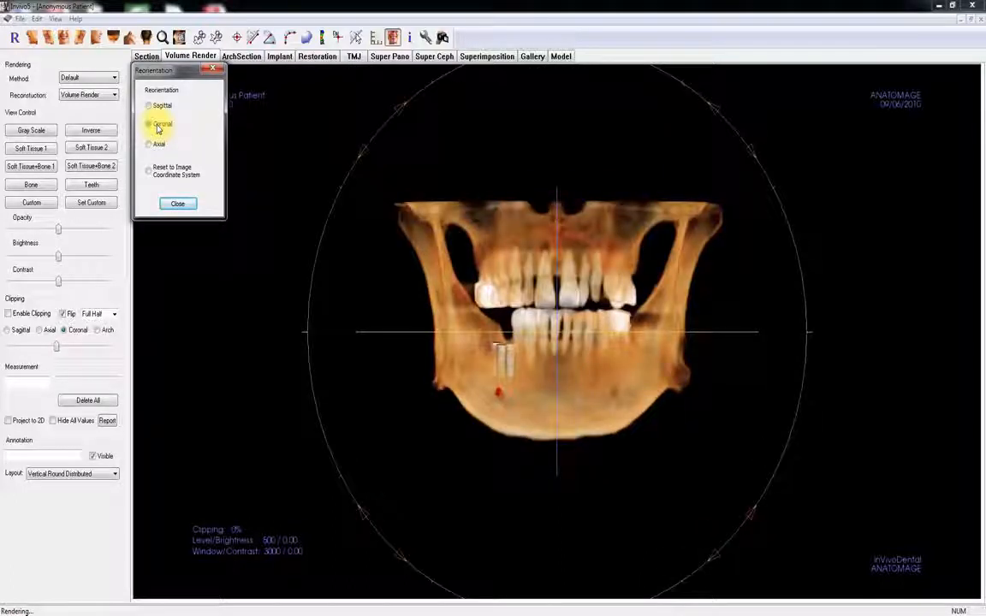
left_click(159, 146)
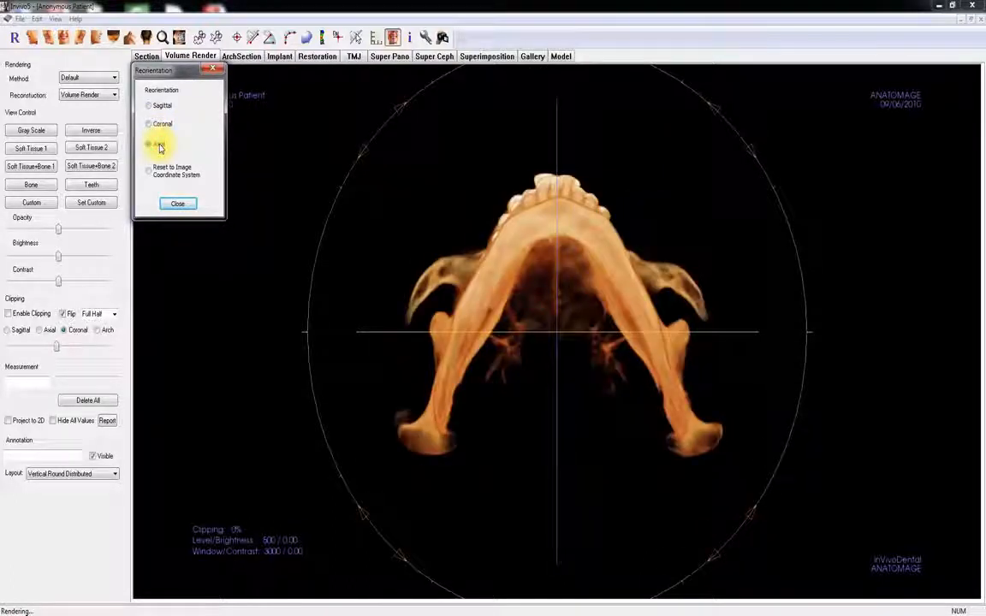
left_click(178, 204)
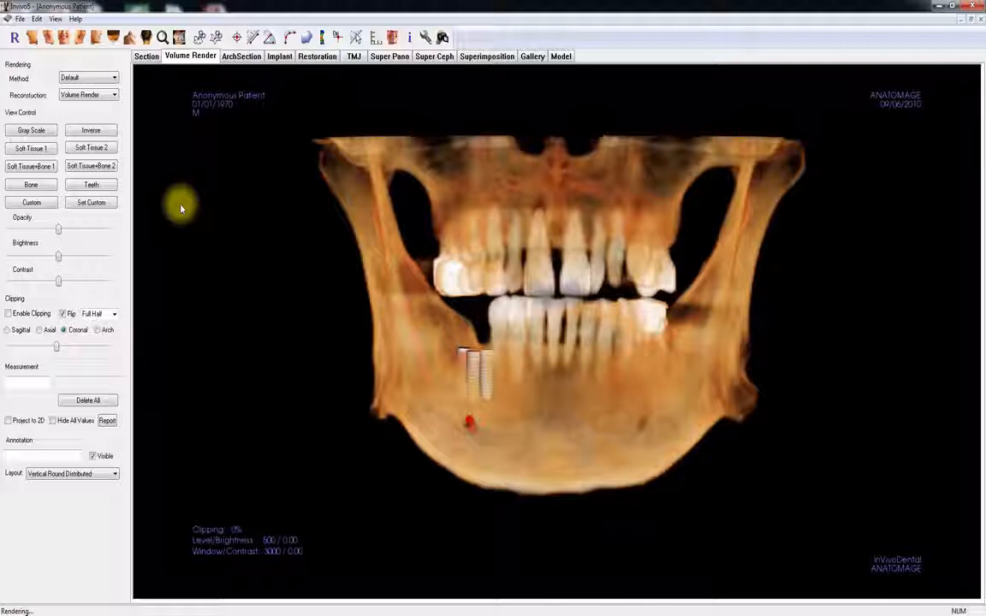
- Compare the Gray Scale, Soft Tissue 1, Soft Tissue+Bone 1, Soft Tissue+Bone 2, Bone and Teeth rendering presets, ending on Teeth
left_click(27, 130)
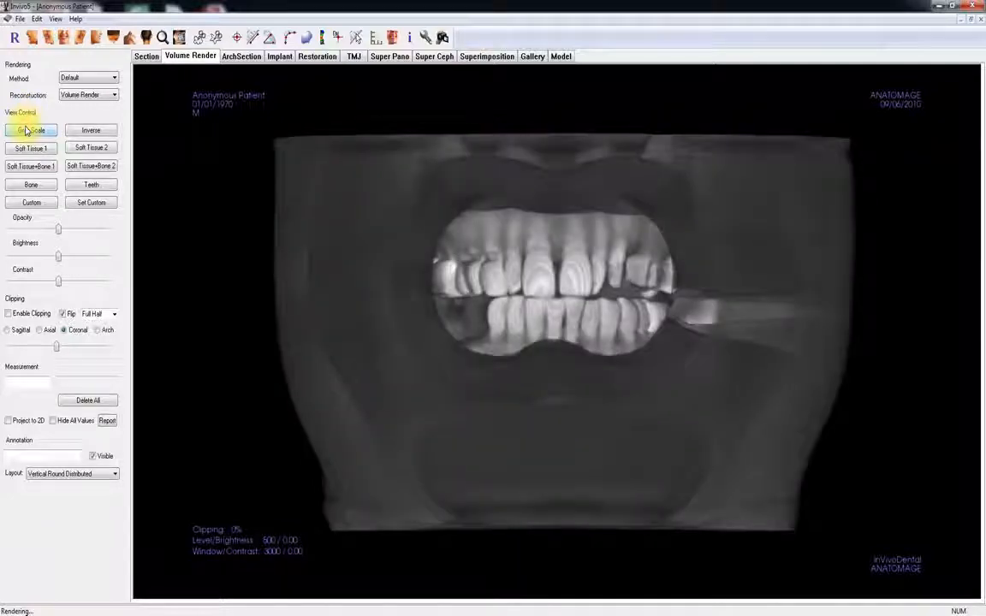
left_click(26, 149)
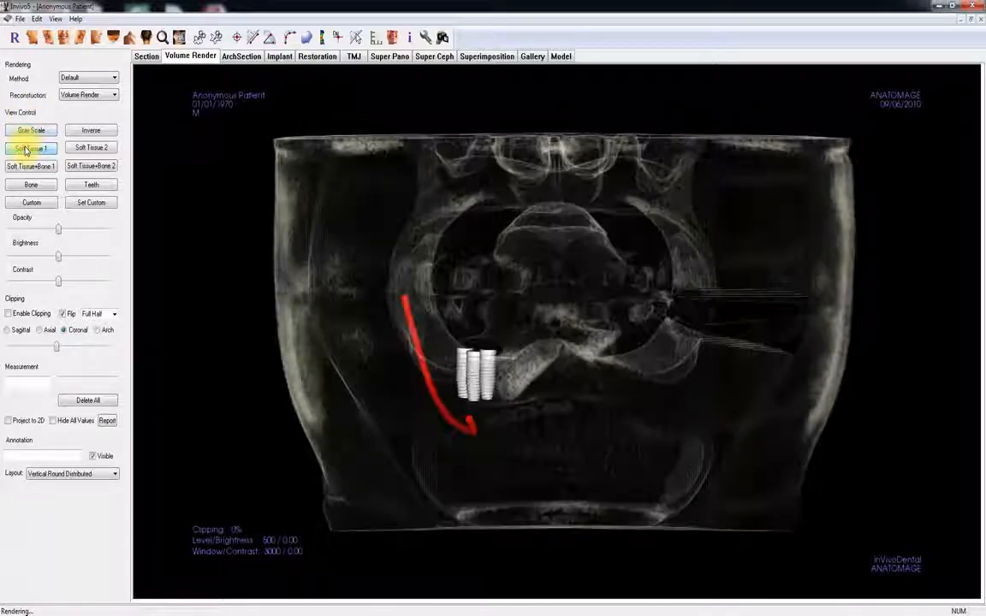
left_click(26, 167)
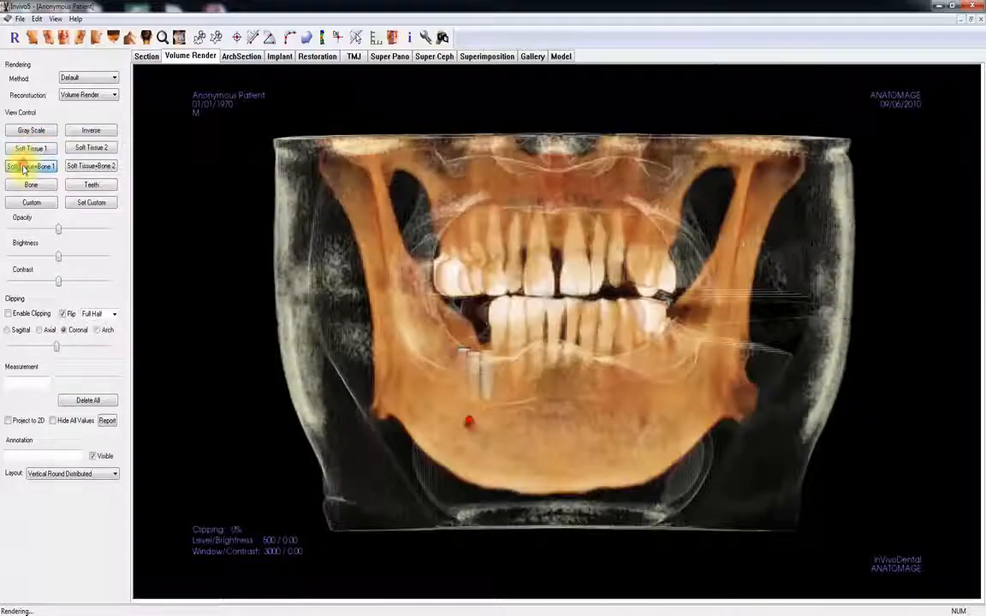
left_click(70, 167)
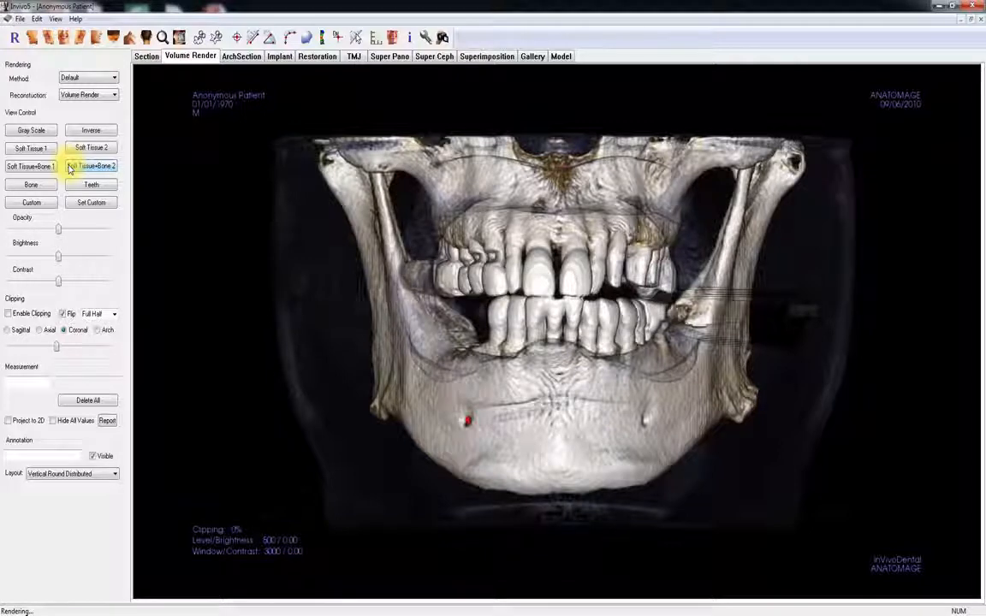
left_click(49, 185)
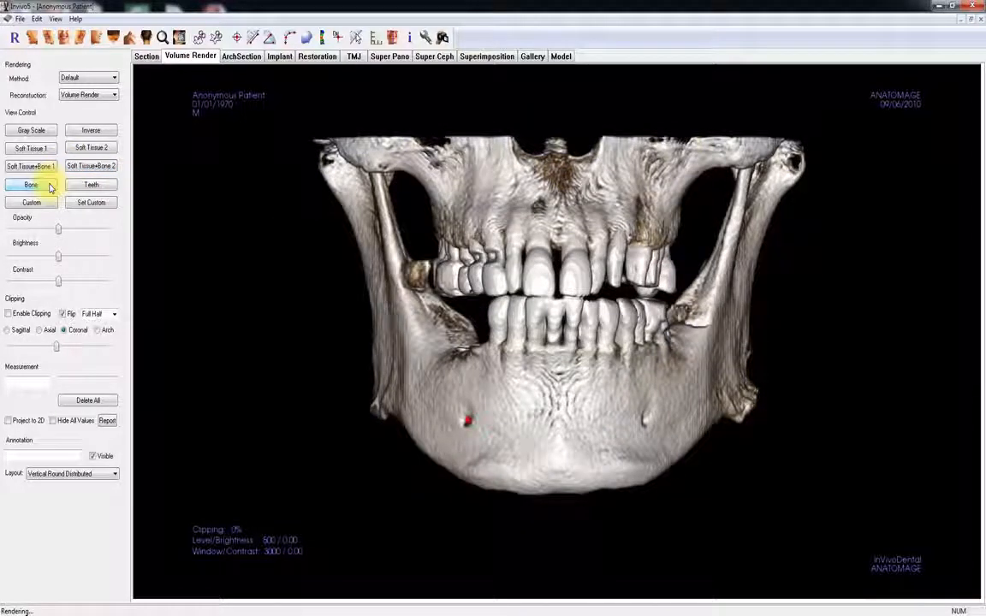
left_click(73, 189)
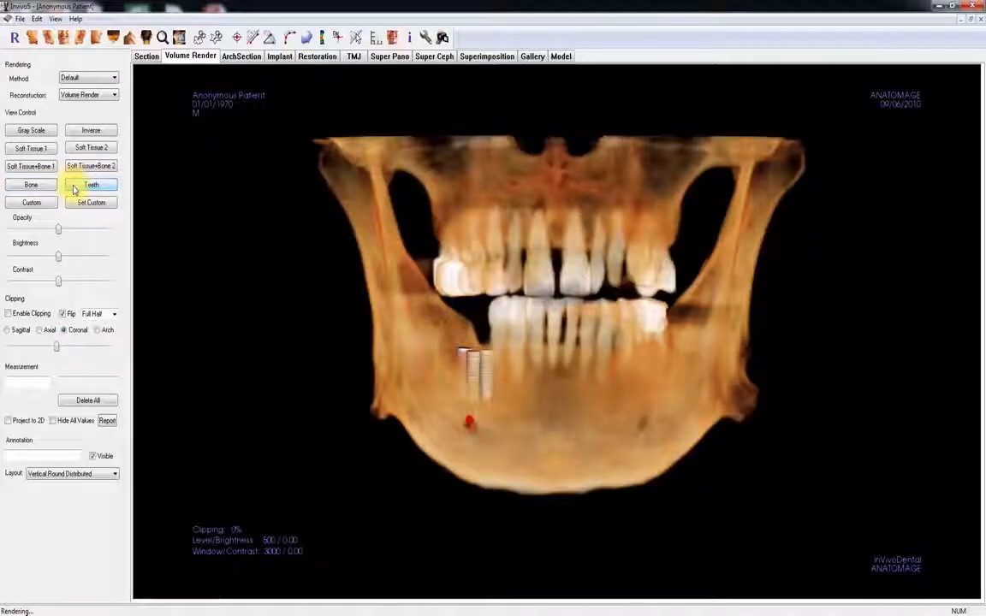
left_click(49, 186)
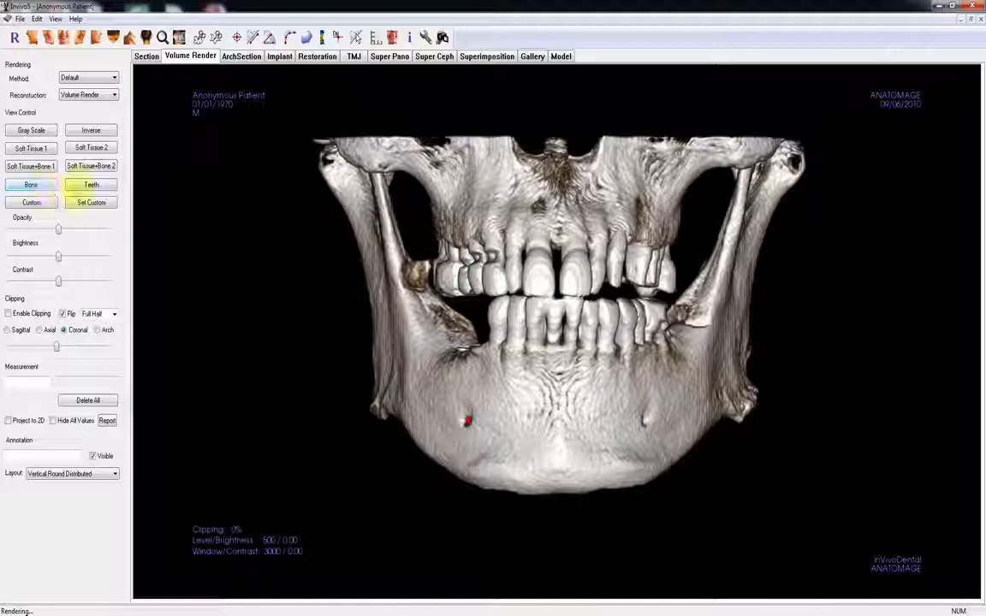
left_click(80, 188)
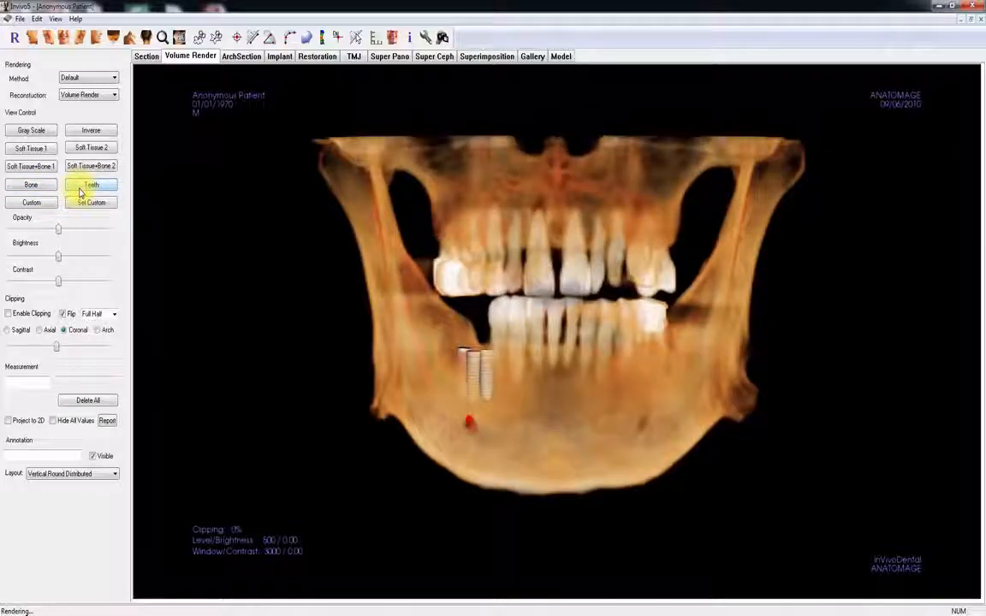